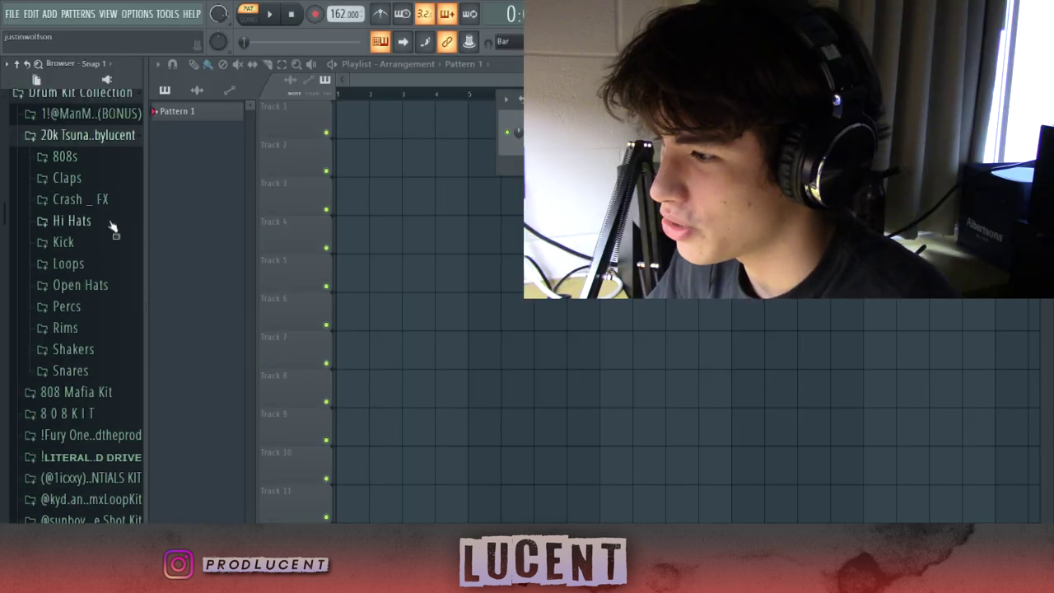
Load the Hihat - Mafia sample from the kit's Hi Hats folder and play back its piano roll pattern
{"action": "left_click", "coordinate": [83, 221]}
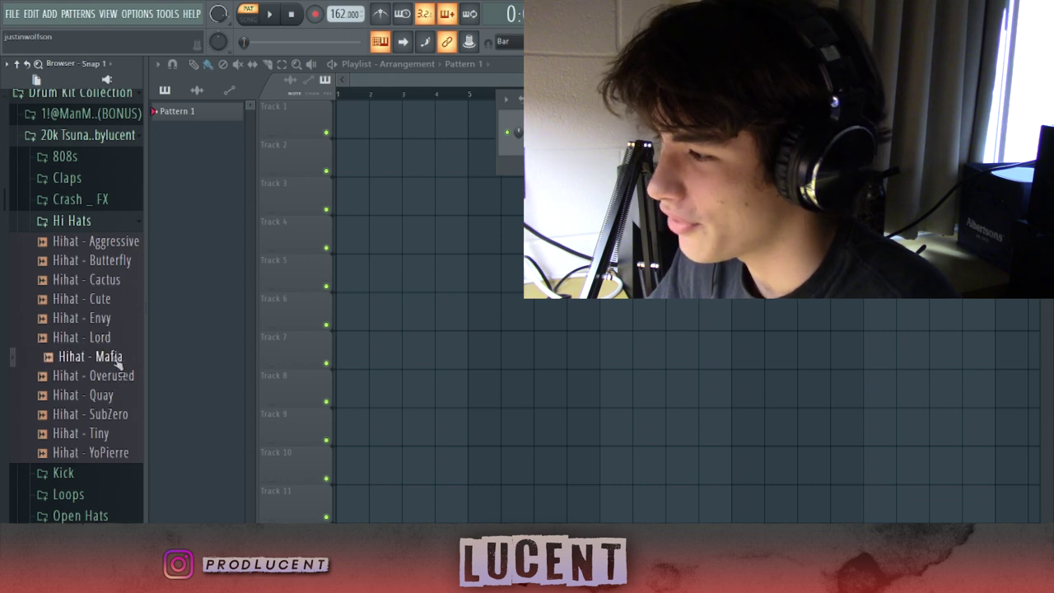
{"action": "left_click_drag", "start_coordinate": [117, 365], "coordinate": [337, 306]}
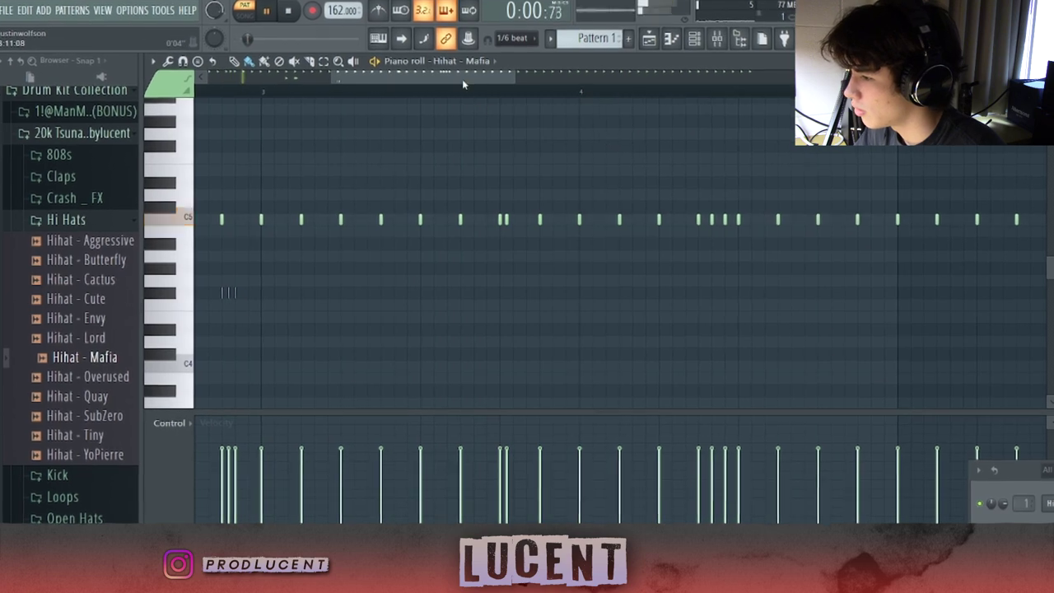
{"action": "mouse_move", "coordinate": [516, 82]}
{"action": "left_mouse_down"}
{"action": "mouse_move", "coordinate": [538, 84]}
{"action": "mouse_move", "coordinate": [507, 83]}
{"action": "mouse_move", "coordinate": [520, 79]}
{"action": "left_mouse_up"}
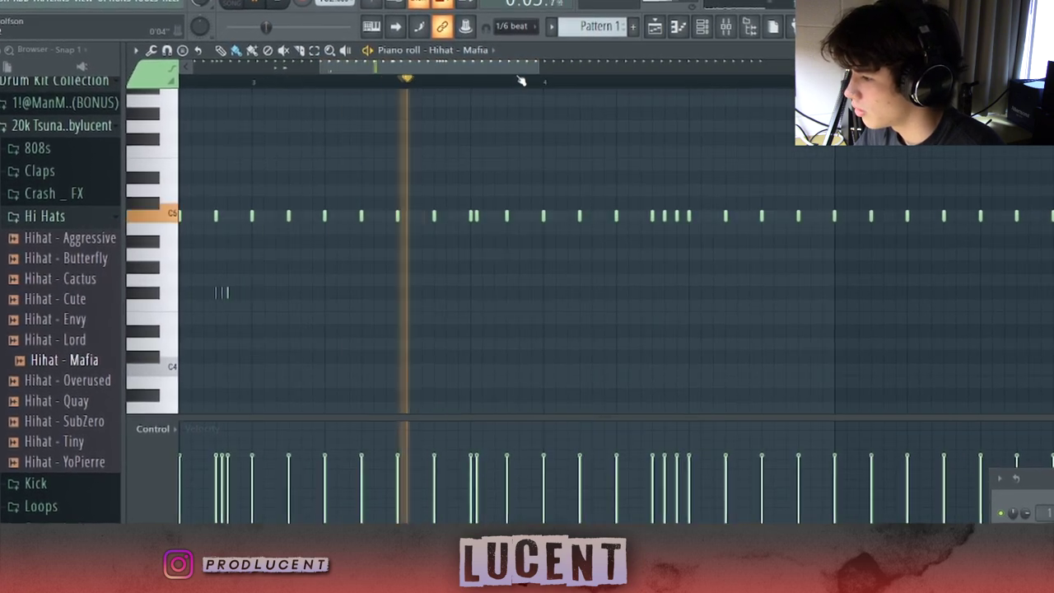
{"action": "left_click", "coordinate": [493, 75]}
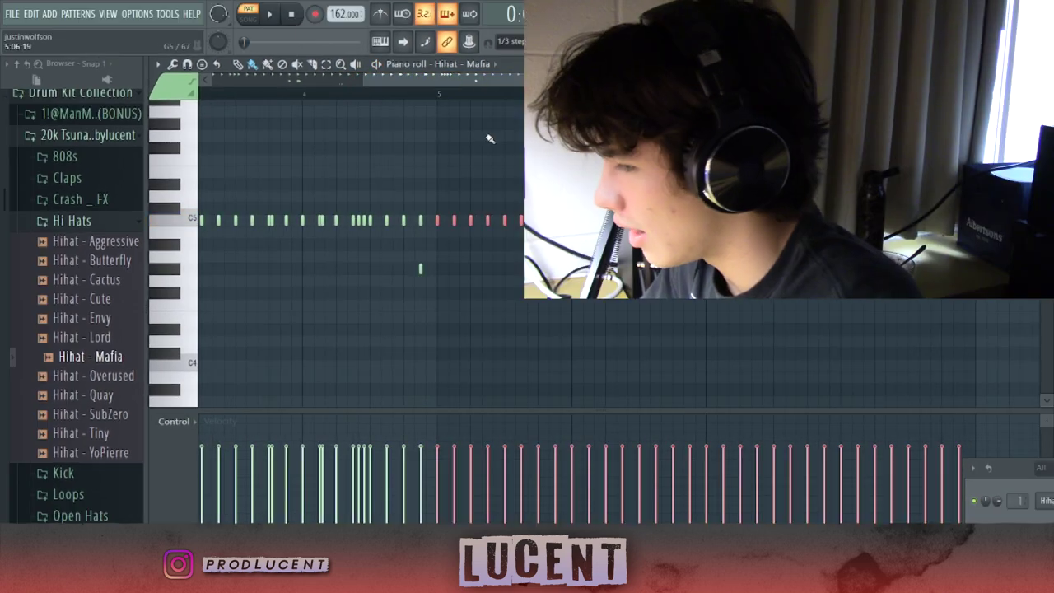
Replace the selected hi-hat notes from bar 5 onward with a repeat of bars 1–4 and randomize the notes
{"action": "key", "text": "Delete"}
{"action": "left_click_drag", "start_coordinate": [459, 82], "coordinate": [239, 83]}
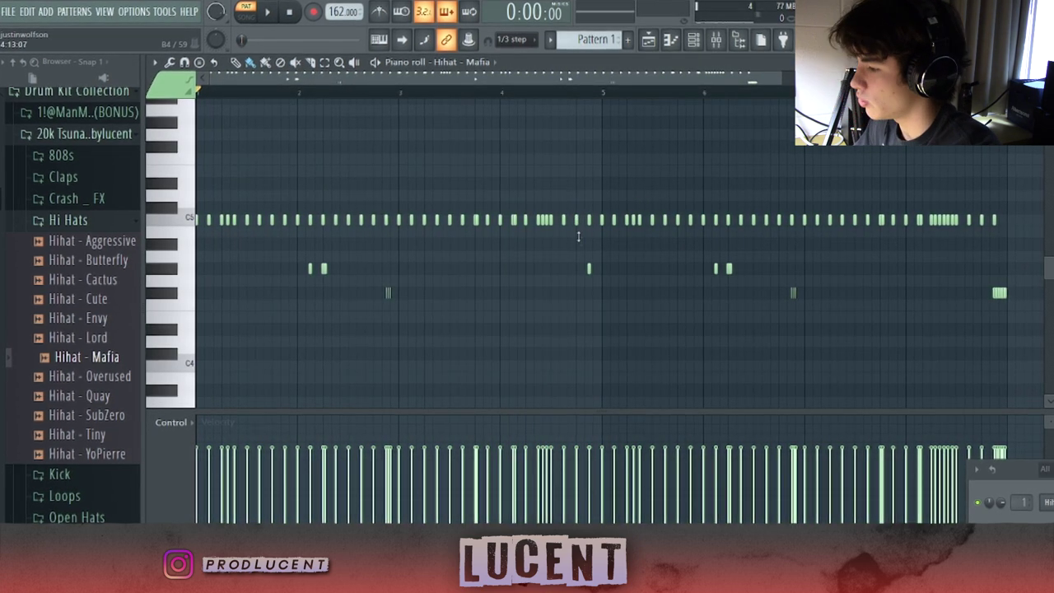
{"action": "key", "text": "alt+r"}
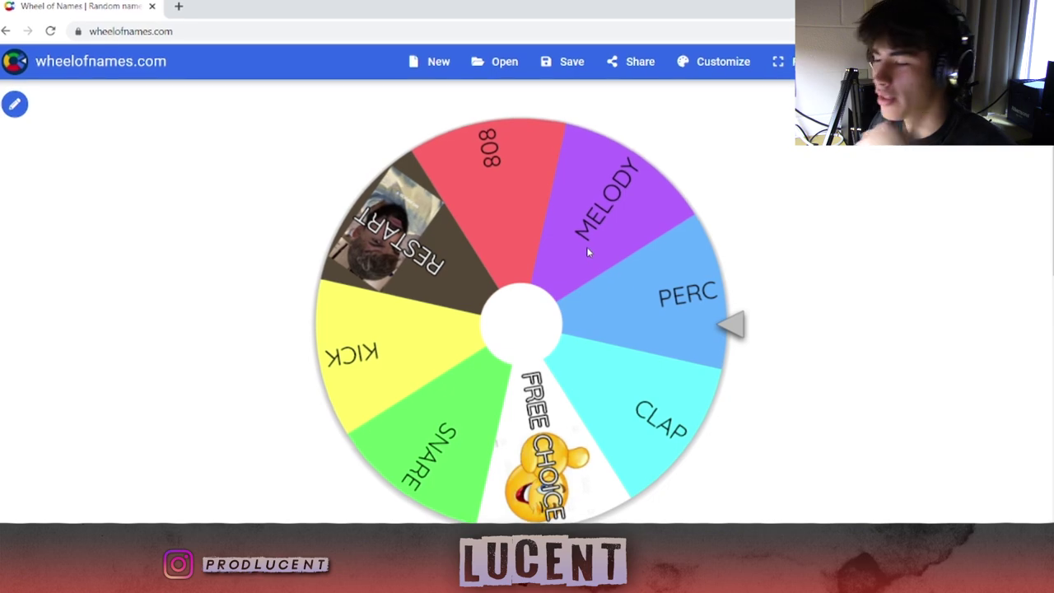
Spin the wheel on wheelofnames.com, and clear and delete the Hihat - Mafia channel in FL Studio
{"action": "left_click", "coordinate": [616, 278]}
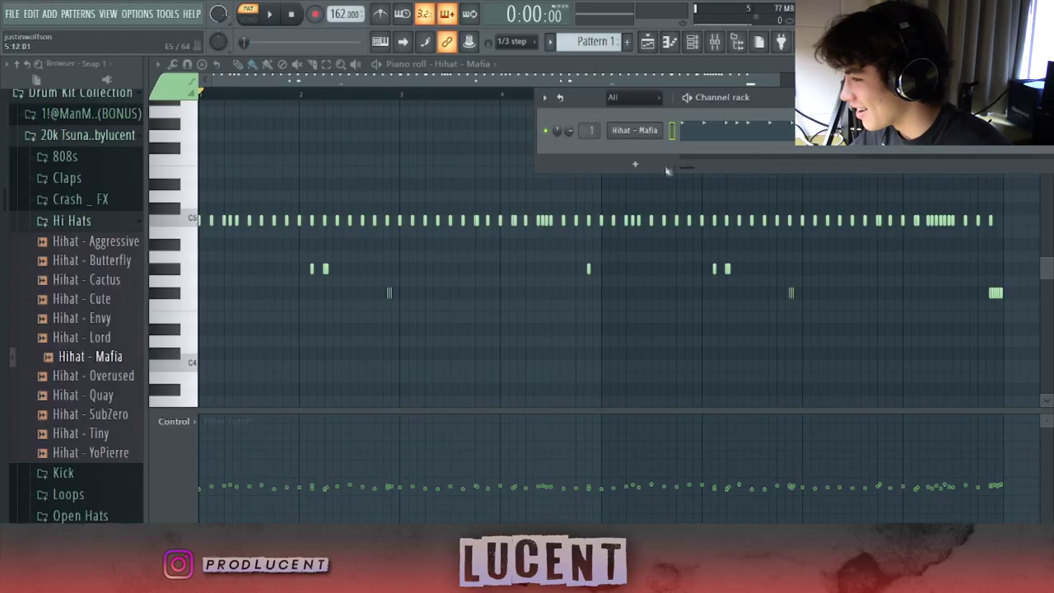
{"action": "right_click", "coordinate": [658, 130]}
{"action": "left_click", "coordinate": [697, 131]}
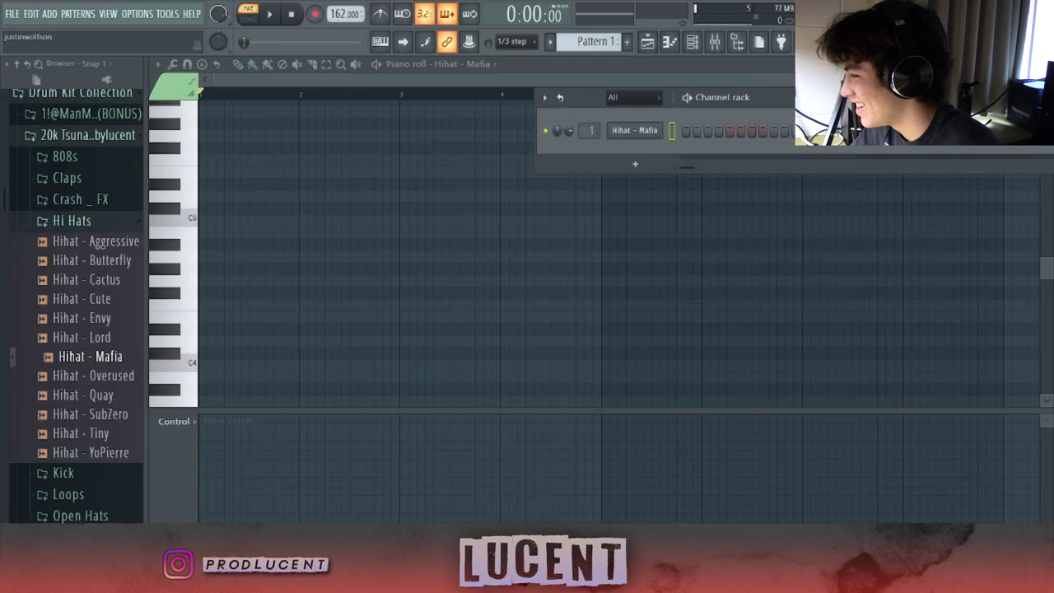
{"action": "right_click", "coordinate": [639, 132]}
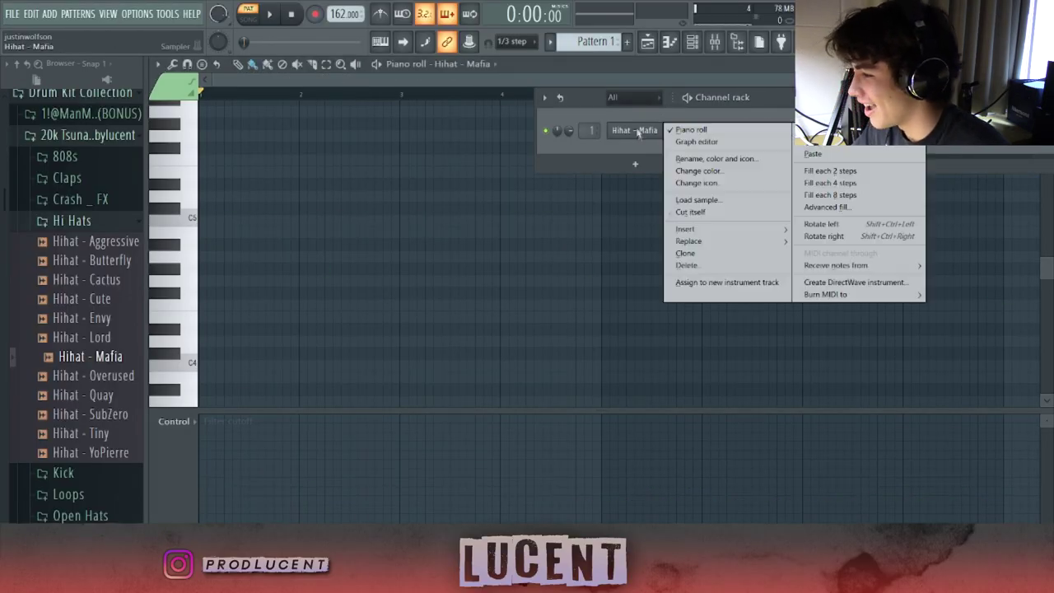
{"action": "left_click", "coordinate": [702, 266]}
{"action": "left_click", "coordinate": [599, 330]}
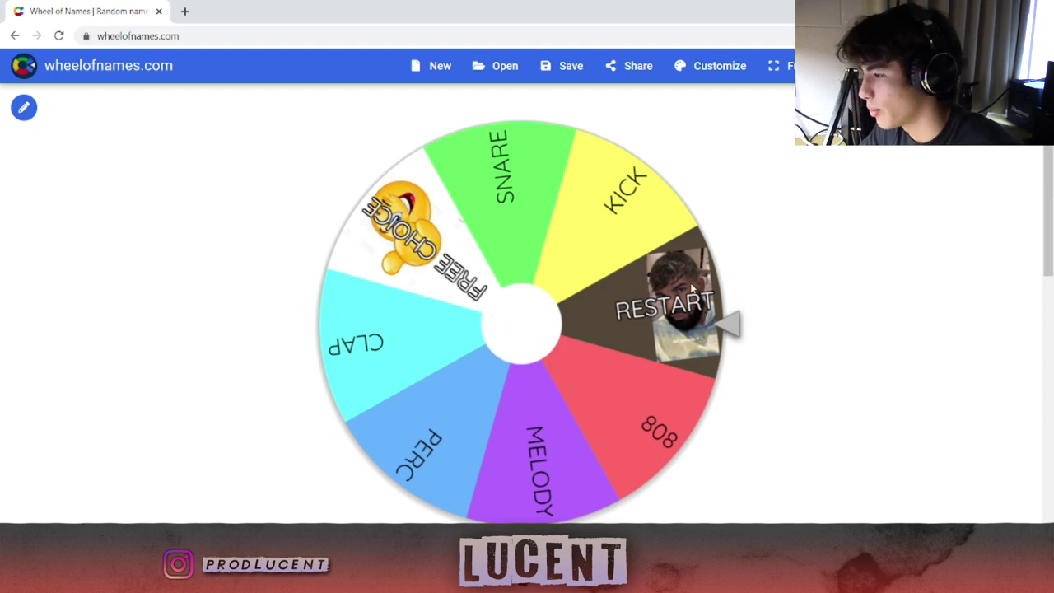
Switch to wheelofnames.com, spin the wheel again for a new first element and dismiss the winner dialog
{"action": "left_click", "coordinate": [692, 288]}
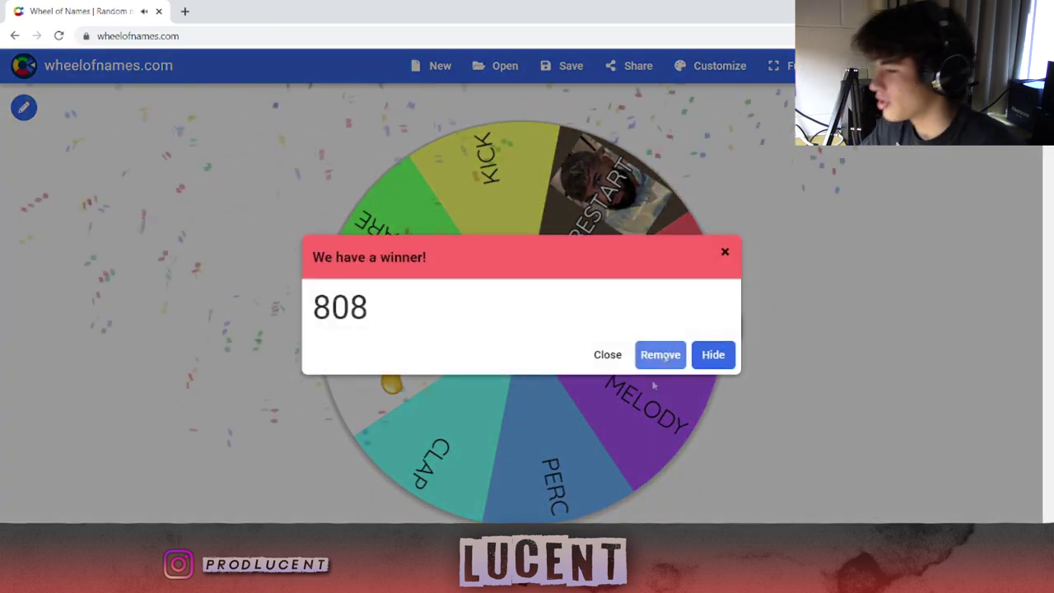
{"action": "left_click", "coordinate": [725, 255]}
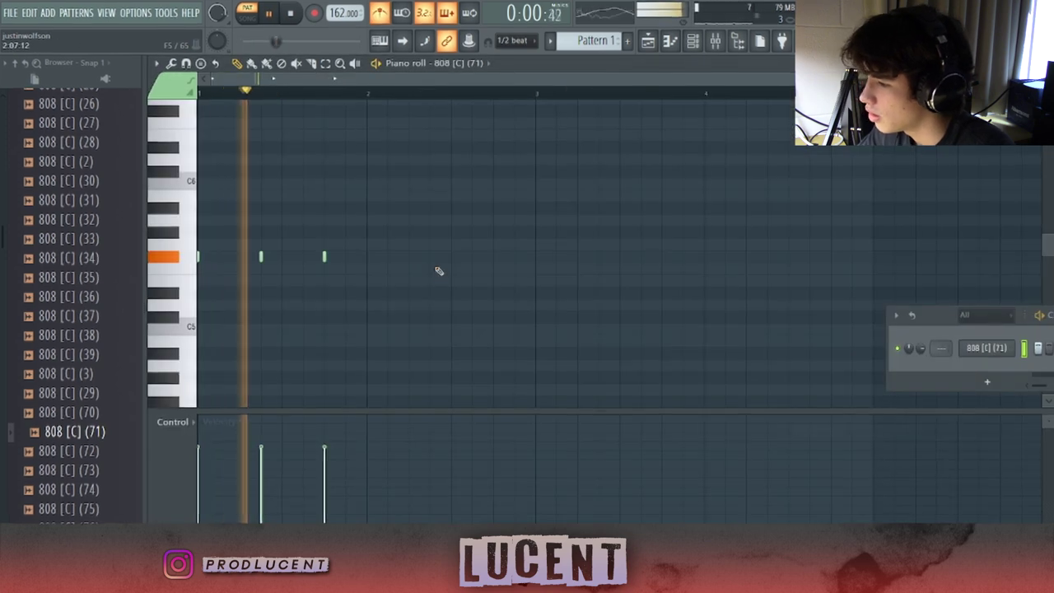
Place two F#5 notes early in bar 2 of the 808 [C] (71) pattern and play it back
{"action": "left_click", "coordinate": [407, 256]}
{"action": "left_click", "coordinate": [428, 256]}
{"action": "key", "text": "space"}
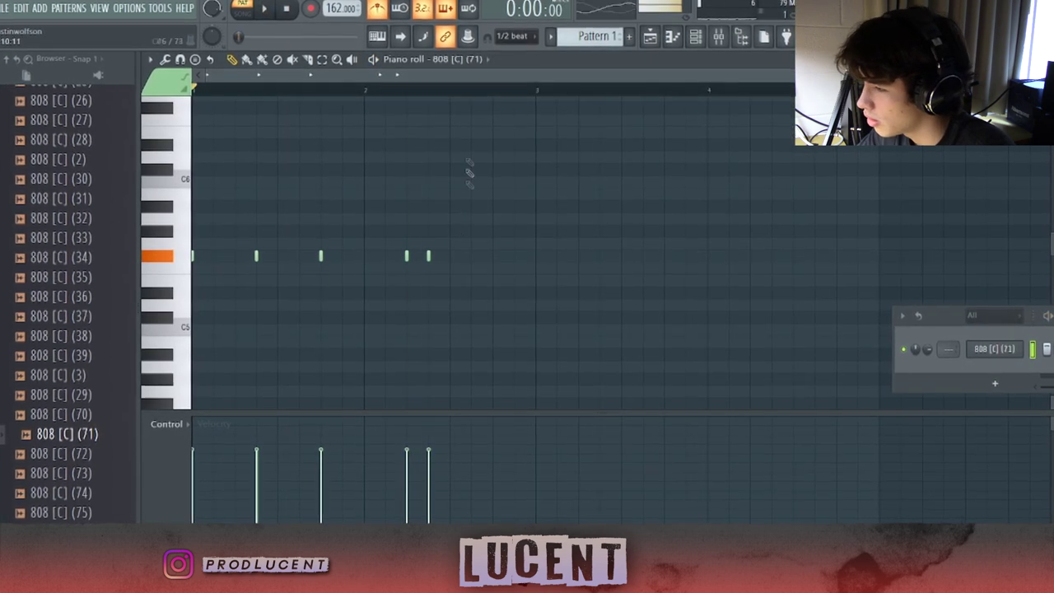
{"action": "key", "text": "space"}
Set the snap to 1/4 beat and complete bar 2 of the 808 pattern with two more F#5 notes and a closing D5 note
{"action": "left_click", "coordinate": [512, 34]}
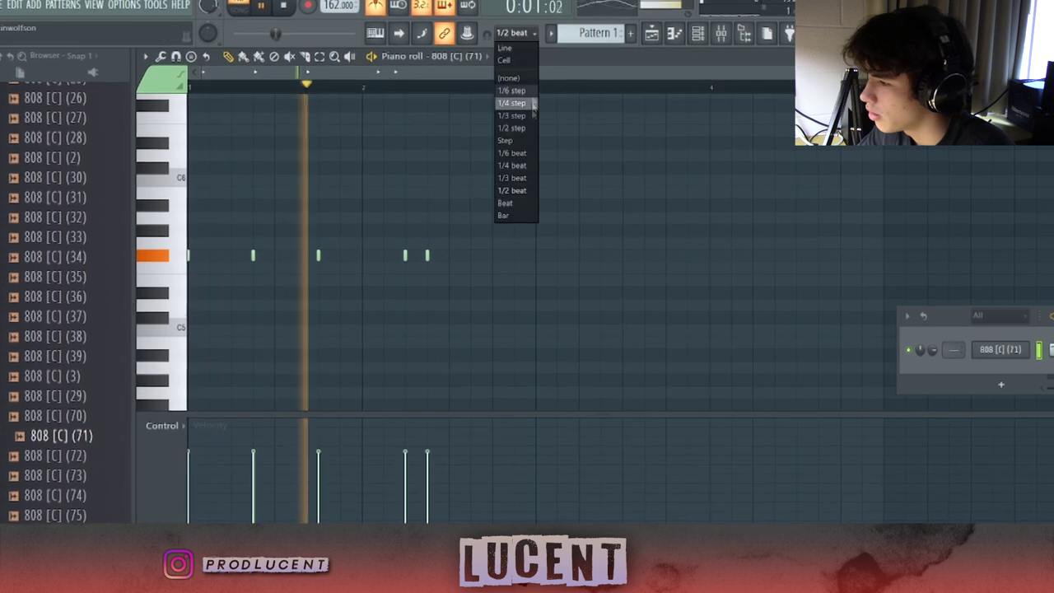
{"action": "left_click", "coordinate": [513, 164]}
{"action": "key", "text": "space"}
{"action": "left_click", "coordinate": [414, 255]}
{"action": "key", "text": "space"}
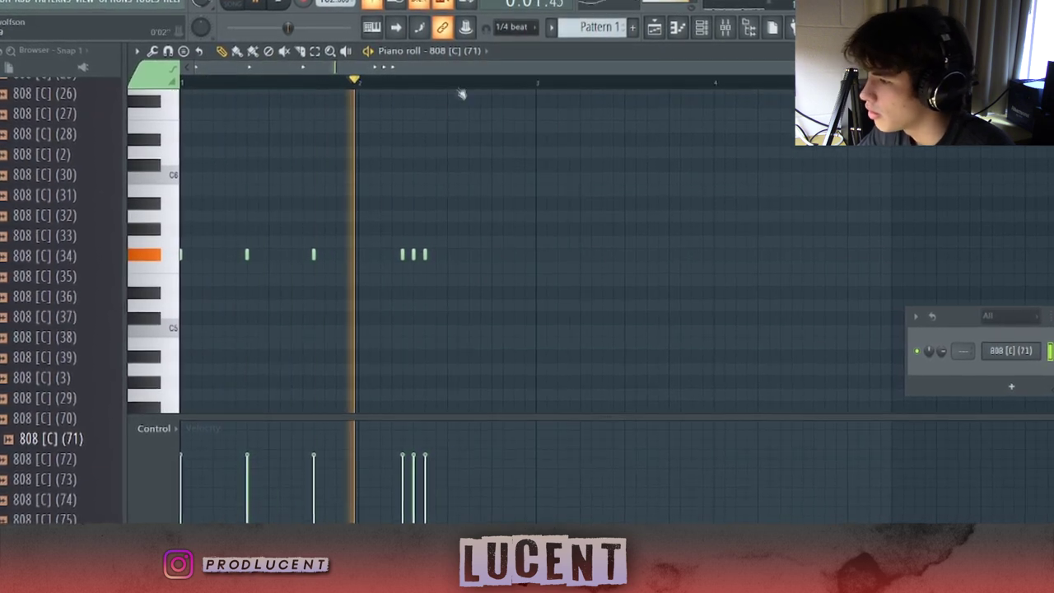
{"action": "left_click", "coordinate": [469, 254]}
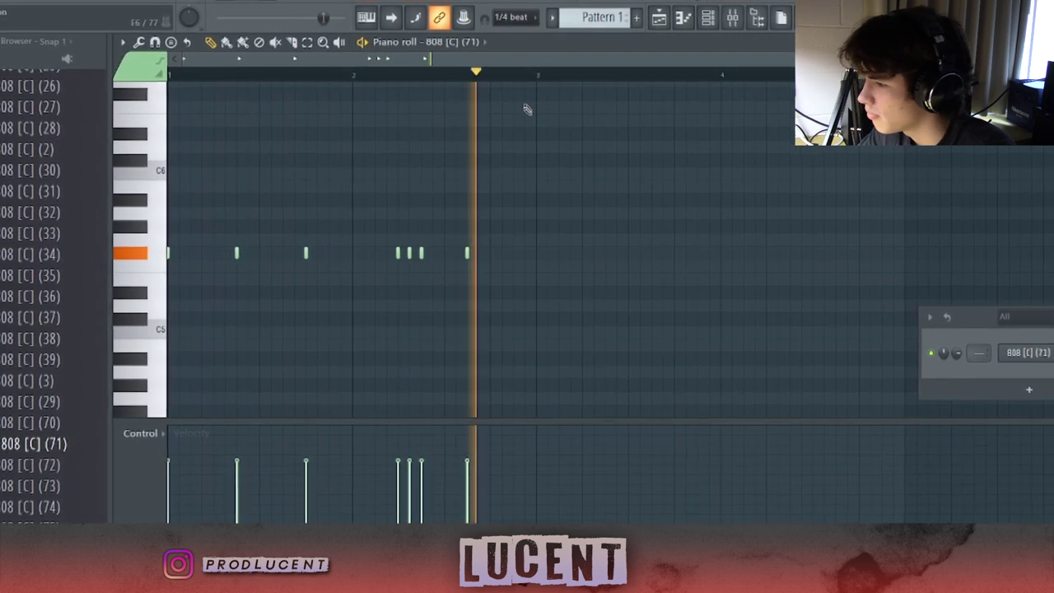
{"action": "left_click_drag", "start_coordinate": [506, 276], "coordinate": [510, 306]}
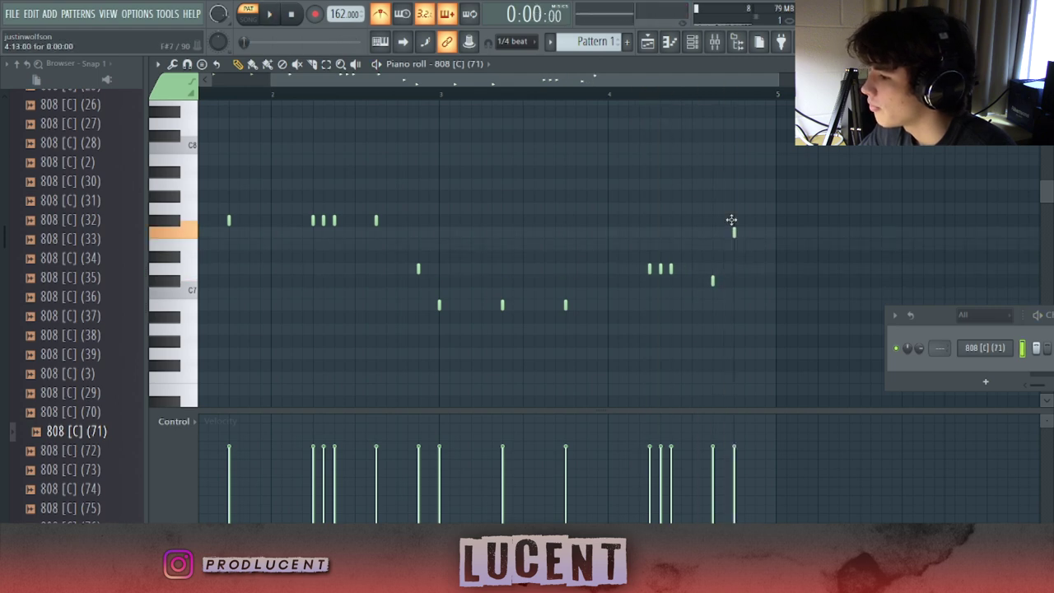
Play back the eight-bar 808 pattern and open the 808 [C] (71) channel's sampler settings
{"action": "key", "text": "space"}
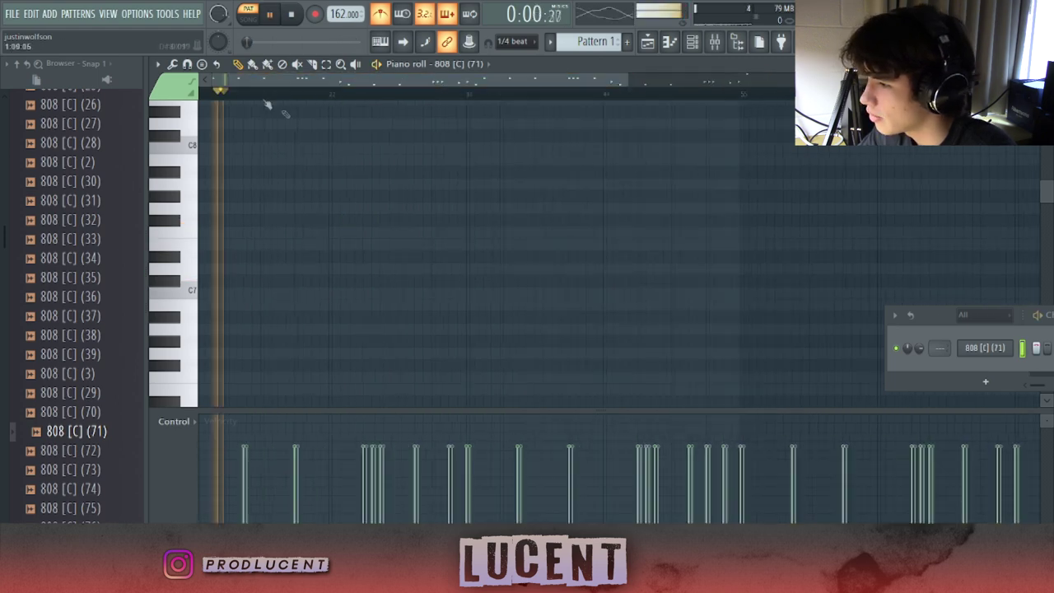
{"action": "scroll", "coordinate": [412, 190], "scroll_direction": "down", "scroll_amount": 5}
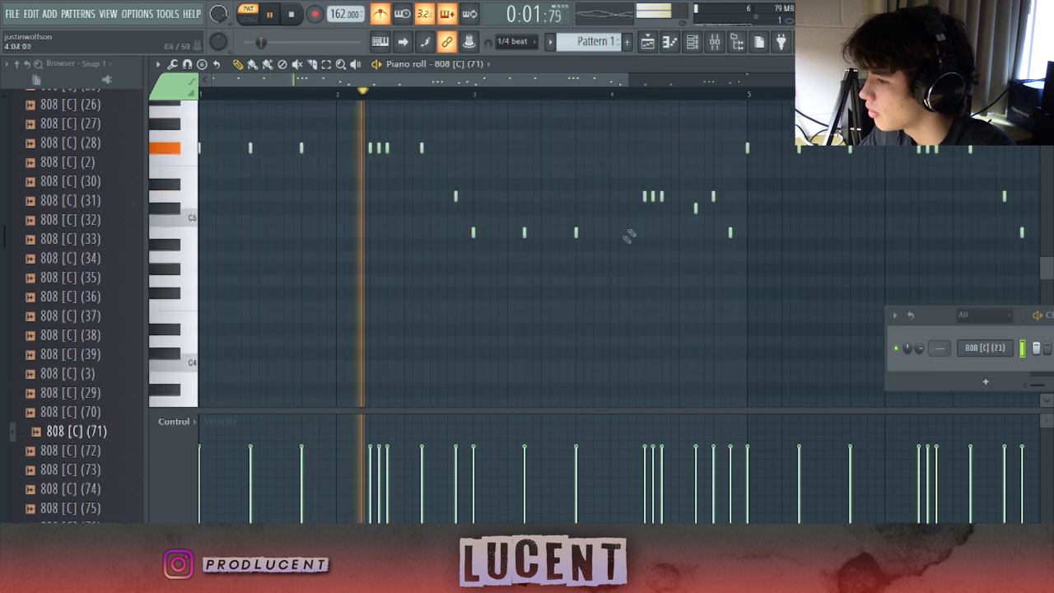
{"action": "scroll", "coordinate": [630, 237], "scroll_direction": "up", "scroll_amount": 2}
{"action": "left_click_drag", "start_coordinate": [627, 80], "coordinate": [896, 82]}
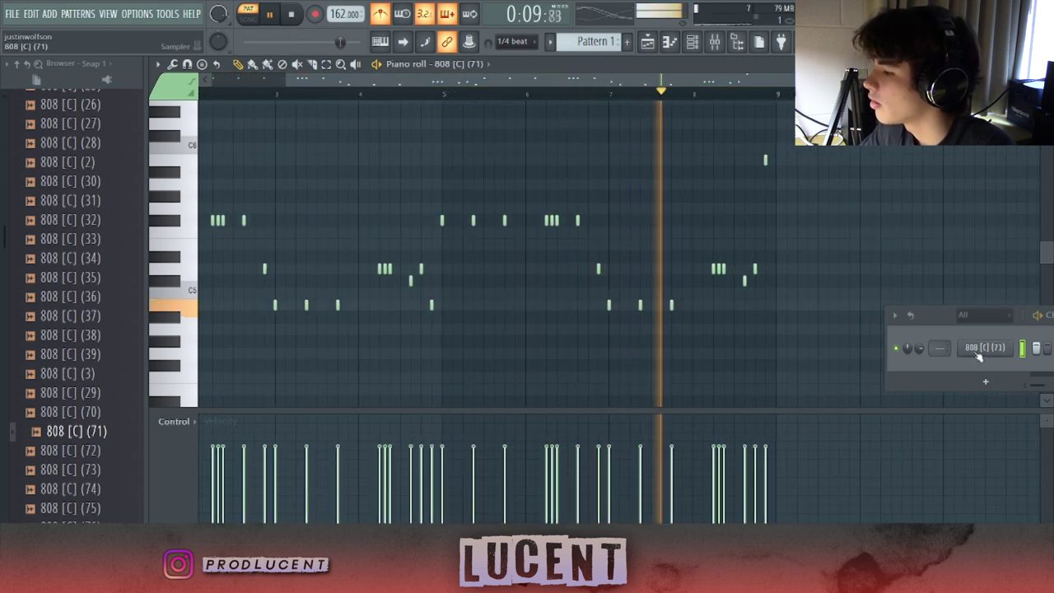
{"action": "left_click", "coordinate": [978, 352]}
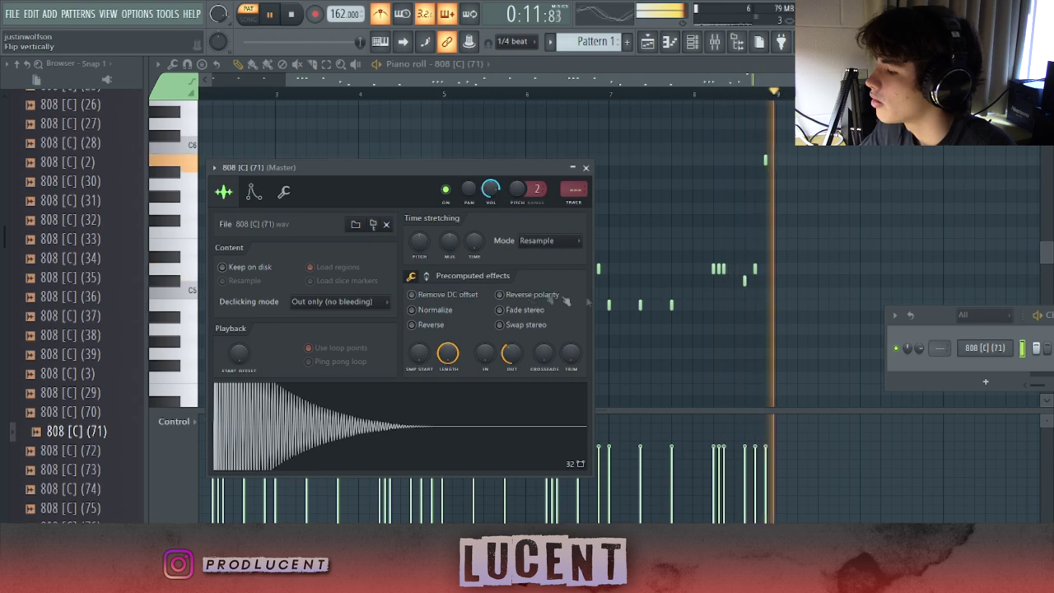
{"action": "left_click", "coordinate": [753, 267]}
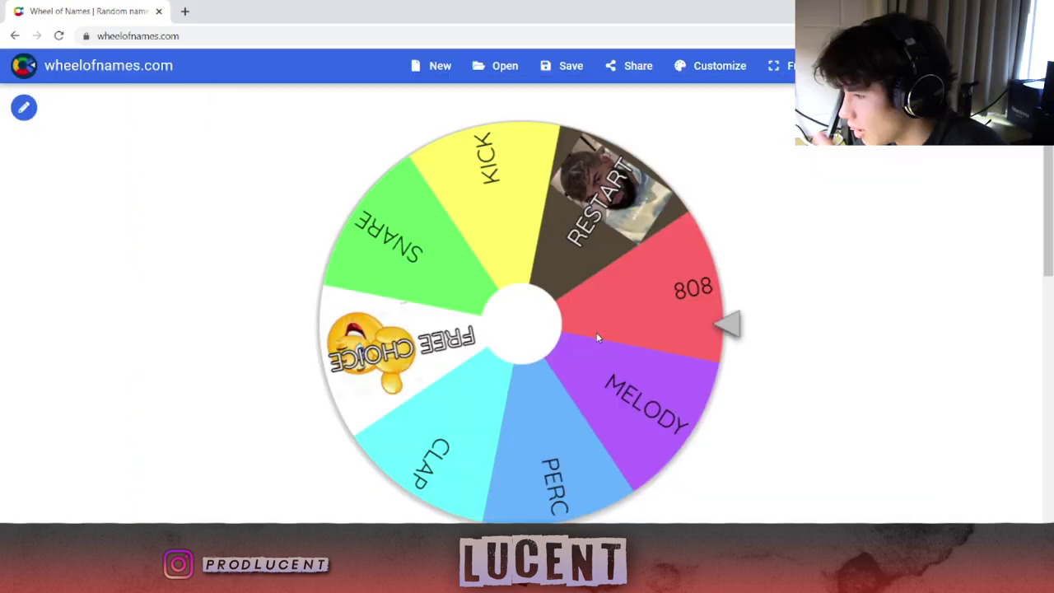
Spin the wheel on wheelofnames.com to pick the element after the 808 and dismiss the winner dialog
{"action": "left_click", "coordinate": [596, 332]}
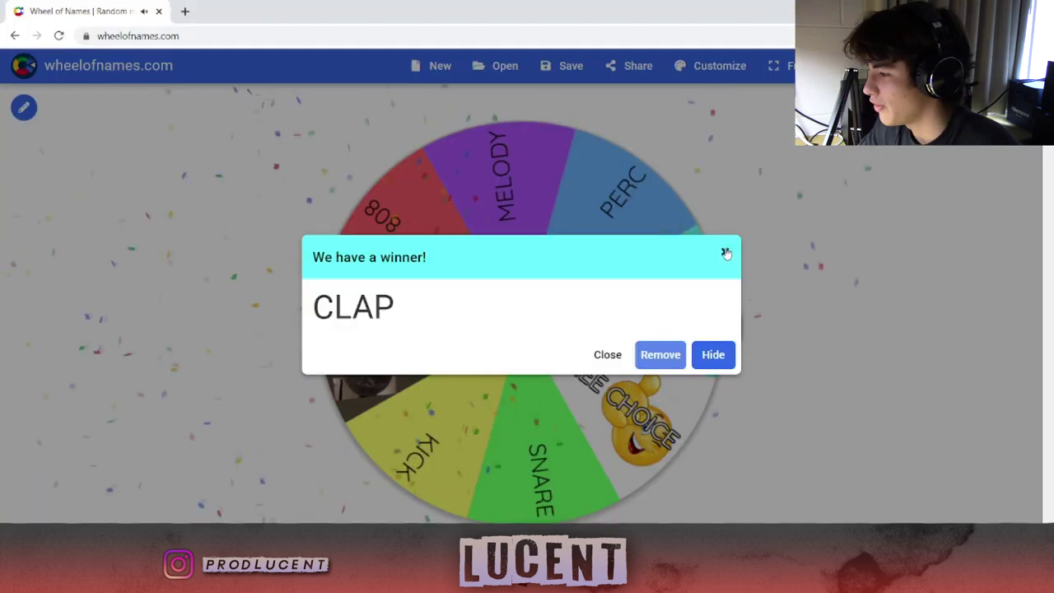
{"action": "left_click", "coordinate": [726, 252]}
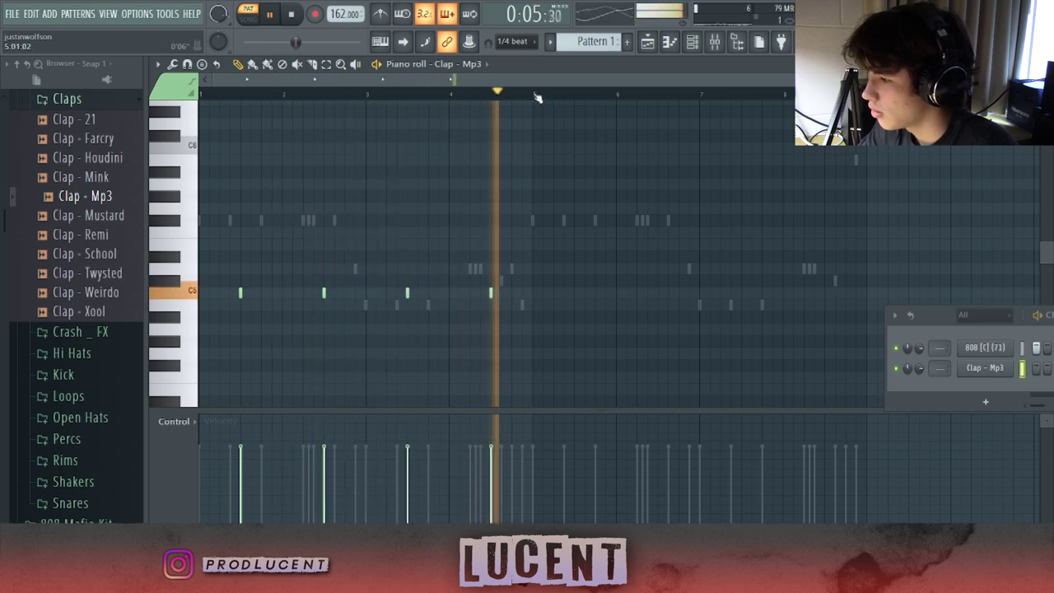
Duplicate the Clap - Mp3 notes of bars 1–4 into bars 5–8
{"action": "left_click_drag", "start_coordinate": [537, 98], "coordinate": [202, 95]}
{"action": "key", "text": "ctrl+b"}
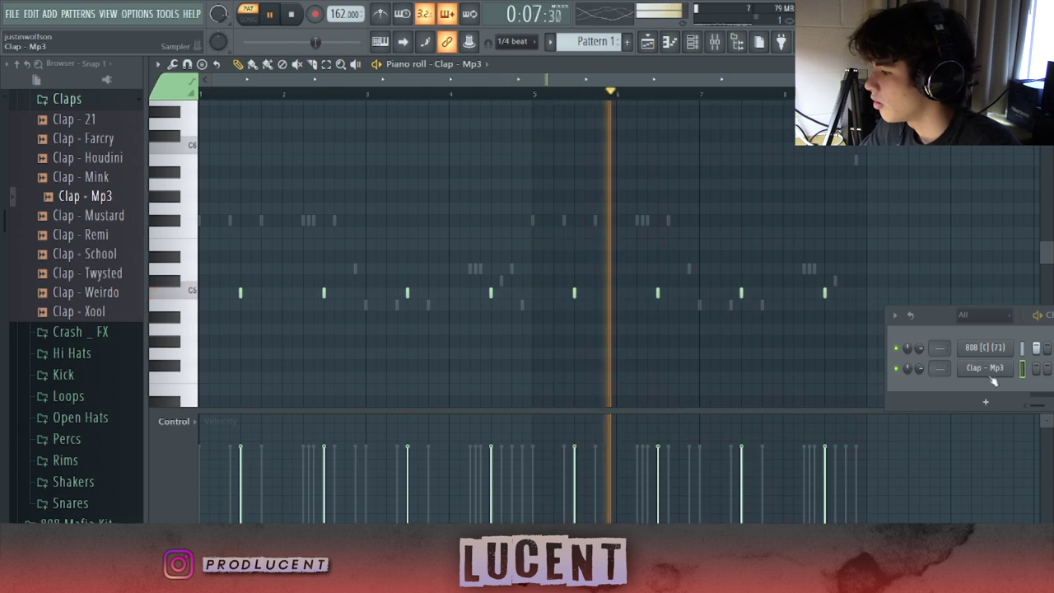
{"action": "right_click", "coordinate": [994, 380]}
{"action": "left_click", "coordinate": [868, 381]}
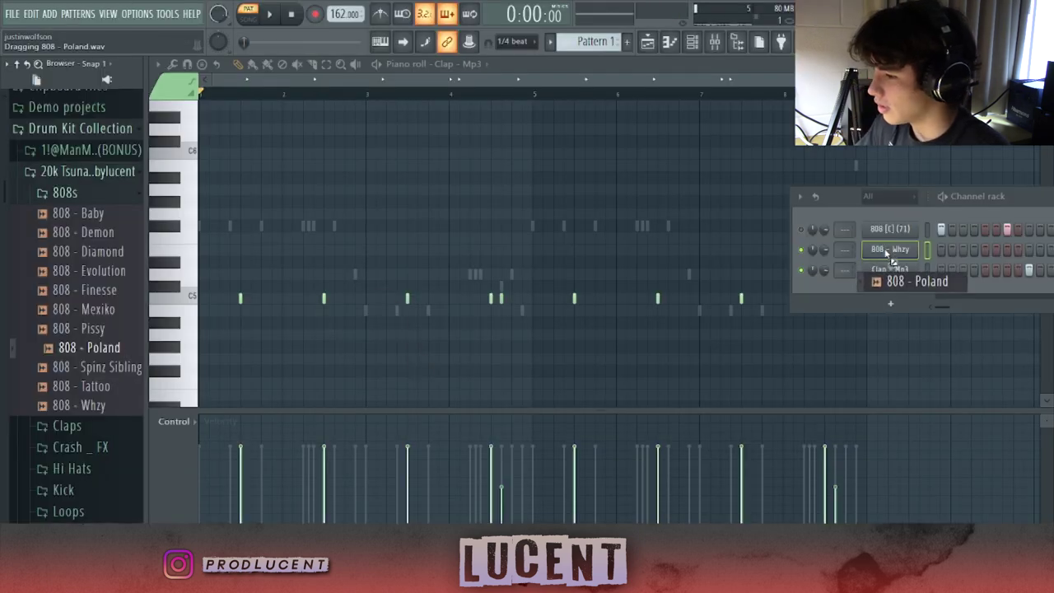
Replace the 808 - Whzy sample with 808 - Poland and copy the 808 [C] (71) notes into its piano roll
{"action": "left_click_drag", "start_coordinate": [883, 250], "coordinate": [888, 249]}
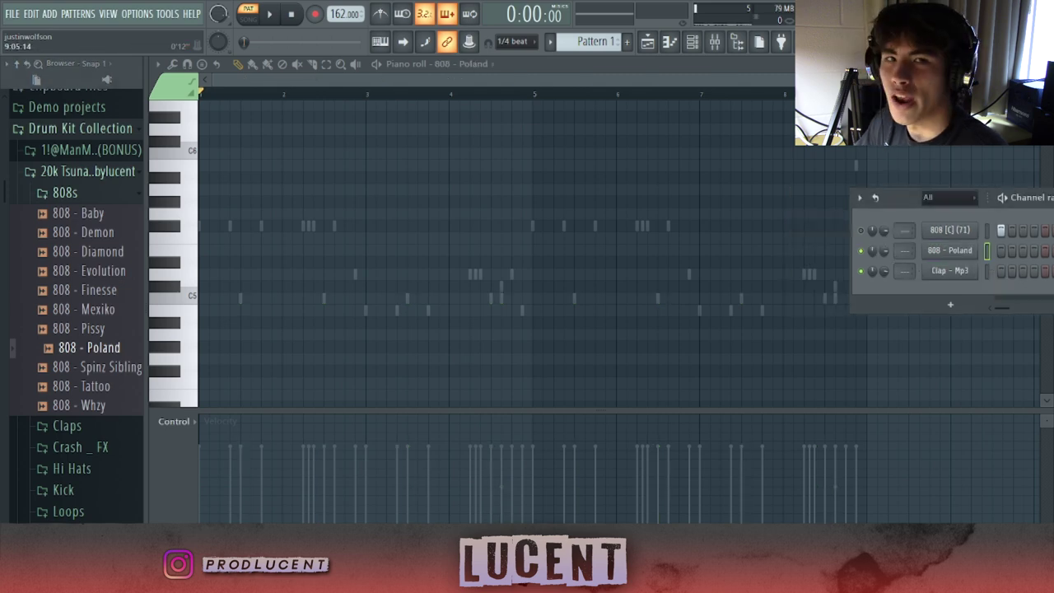
{"action": "right_click", "coordinate": [950, 250]}
{"action": "left_click", "coordinate": [944, 274]}
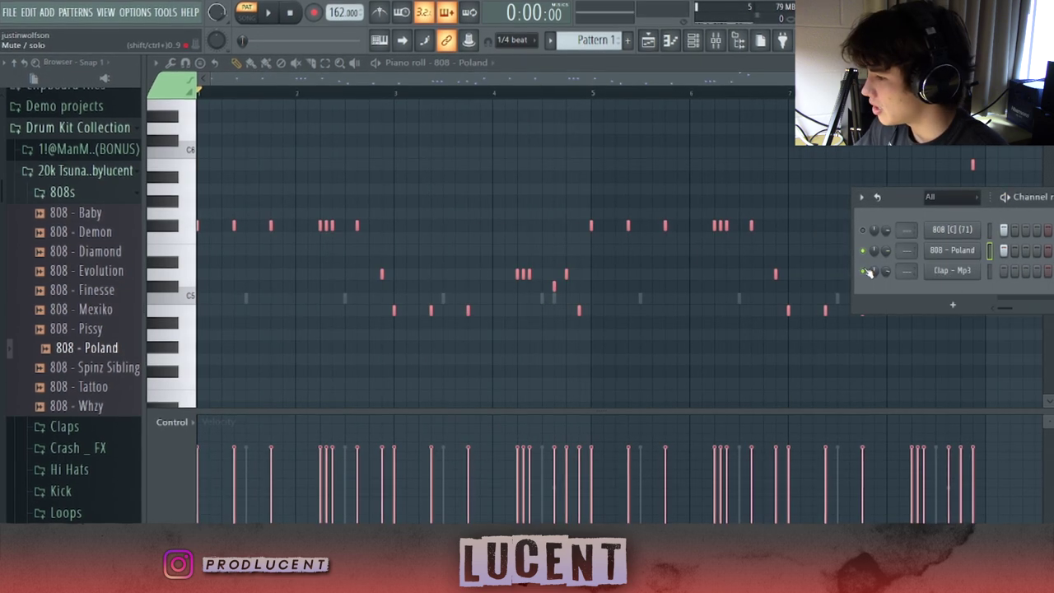
{"action": "key", "text": "ctrl+d"}
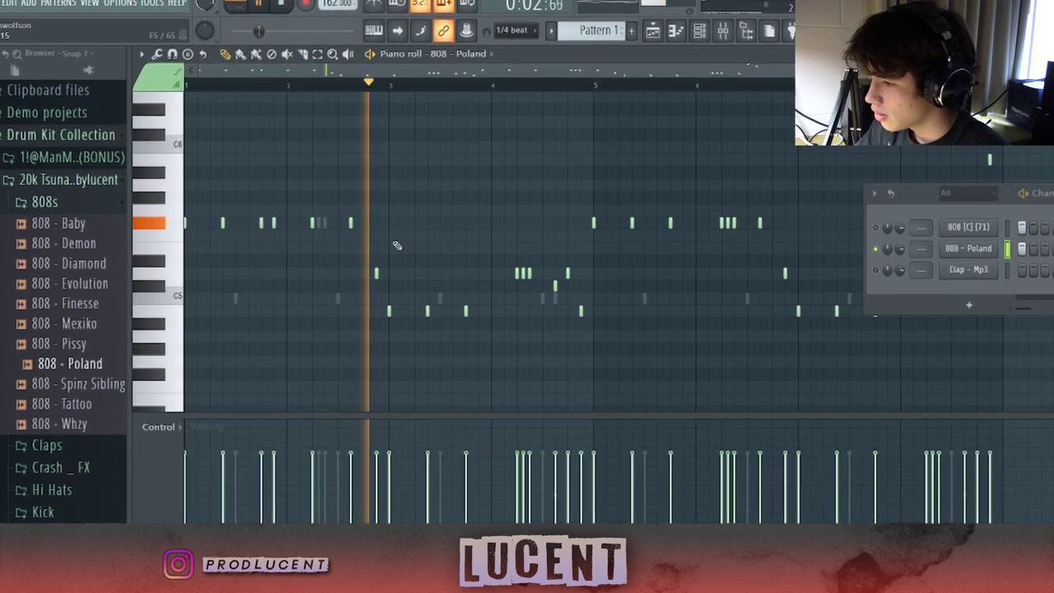
Add a B4 note late in bar 3 of the 808 - Poland pattern and remove three D5 notes from bar 4
{"action": "left_click", "coordinate": [480, 312]}
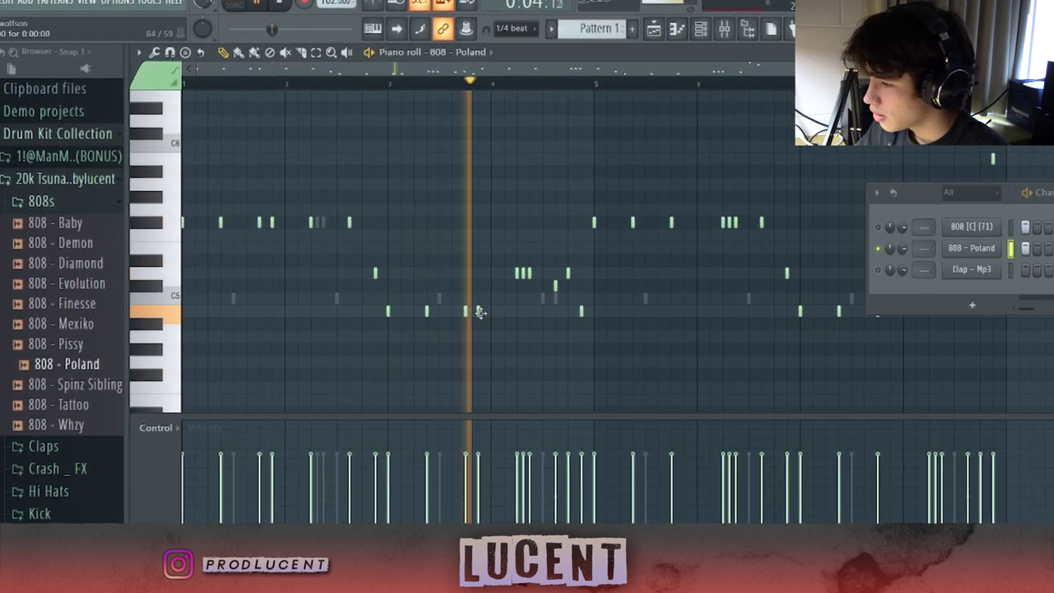
{"action": "right_click", "coordinate": [529, 272]}
{"action": "right_click", "coordinate": [524, 272]}
{"action": "left_click", "coordinate": [522, 85]}
{"action": "key", "text": "space"}
{"action": "right_click", "coordinate": [569, 272]}
{"action": "left_click_drag", "start_coordinate": [945, 205], "coordinate": [997, 191]}
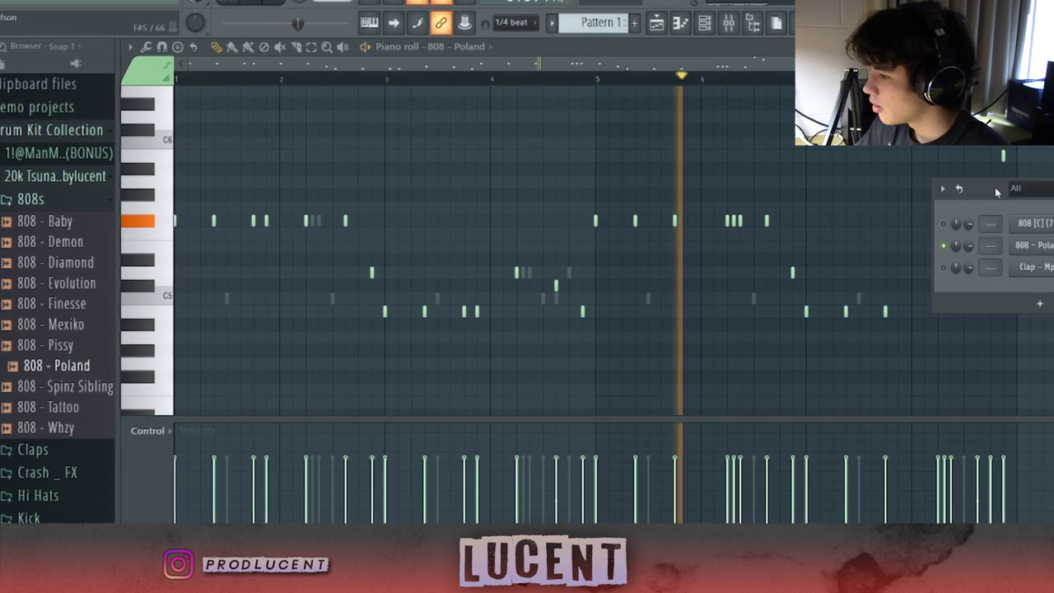
Select the 808 - Poland notes in bars 6 to 8 of the piano roll
{"action": "left_click_drag", "start_coordinate": [1042, 424], "coordinate": [718, 190]}
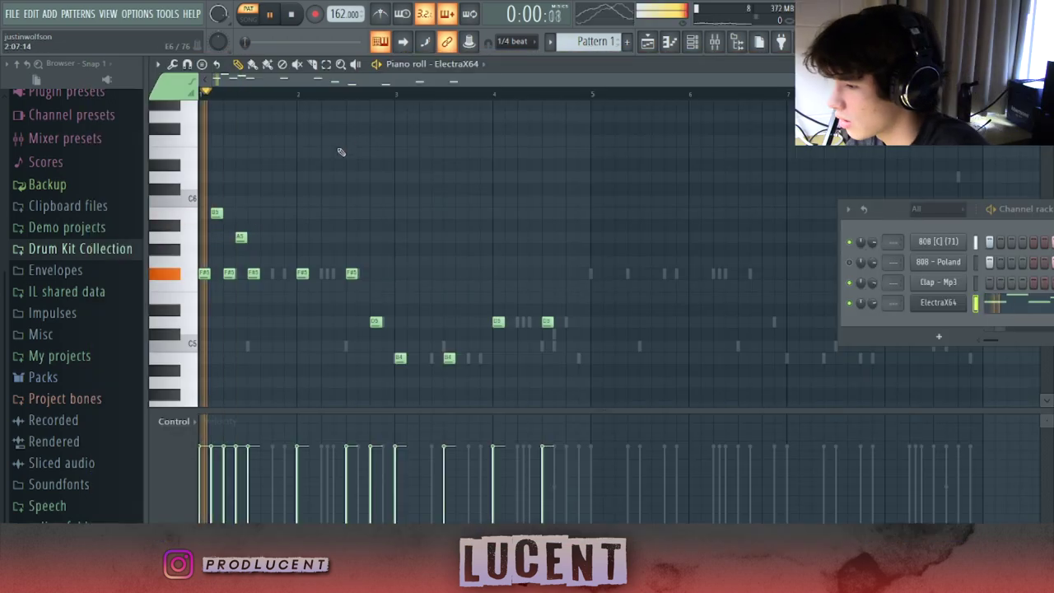
Replace the A5 note in bar 1 of the ElectraX64 melody with C#6, add B5 and C#6 after it, and play it back
{"action": "left_click", "coordinate": [241, 189]}
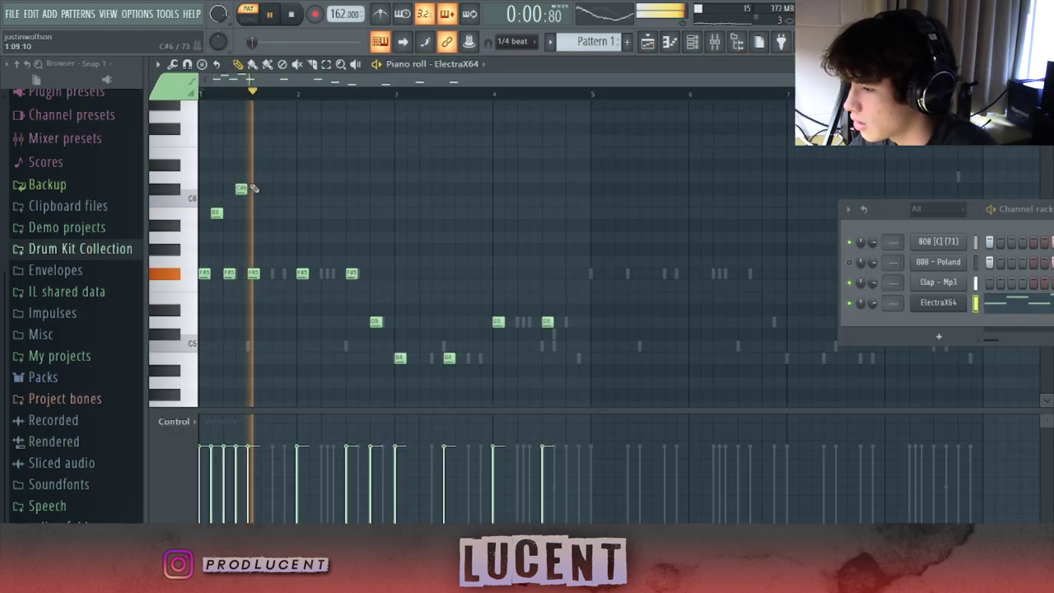
{"action": "key", "text": "space"}
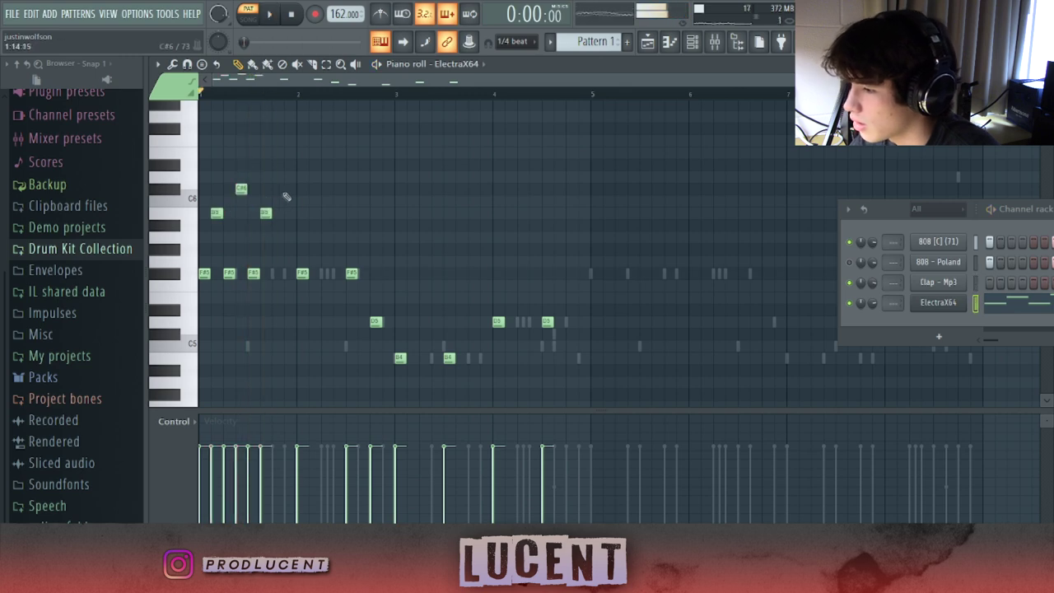
{"action": "left_click", "coordinate": [290, 188]}
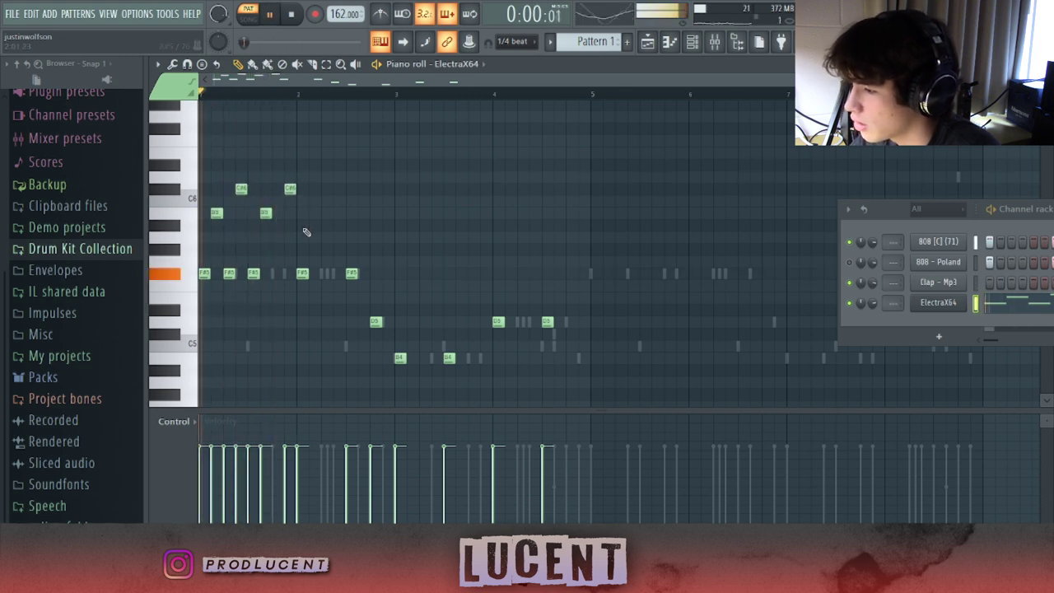
{"action": "key", "text": "space"}
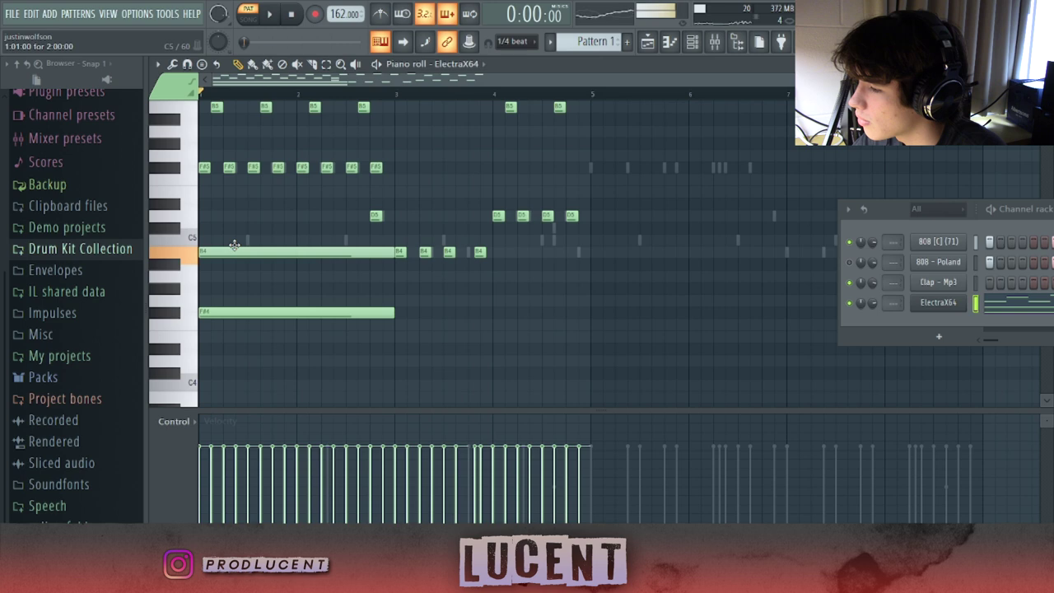
Add a two-bar B3 note starting at bar 3 of the ElectraX64 melody and play the pattern
{"action": "left_click", "coordinate": [399, 313]}
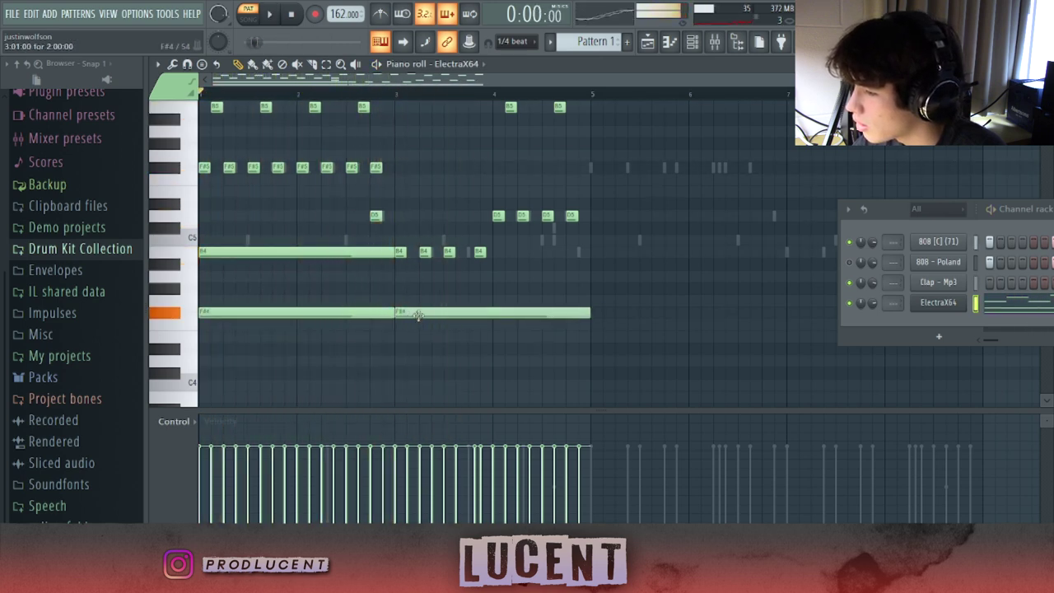
{"action": "key", "text": "space"}
{"action": "scroll", "coordinate": [425, 371], "scroll_direction": "down", "scroll_amount": 2}
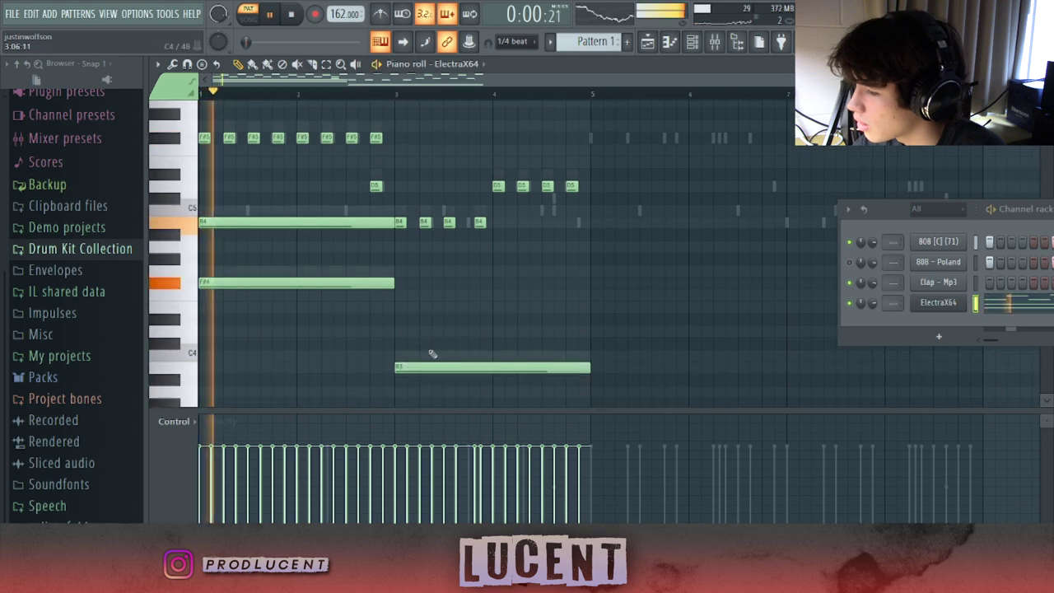
{"action": "scroll", "coordinate": [494, 321], "scroll_direction": "up", "scroll_amount": 1}
{"action": "scroll", "coordinate": [501, 318], "scroll_direction": "down", "scroll_amount": 1}
{"action": "scroll", "coordinate": [502, 322], "scroll_direction": "up", "scroll_amount": 1}
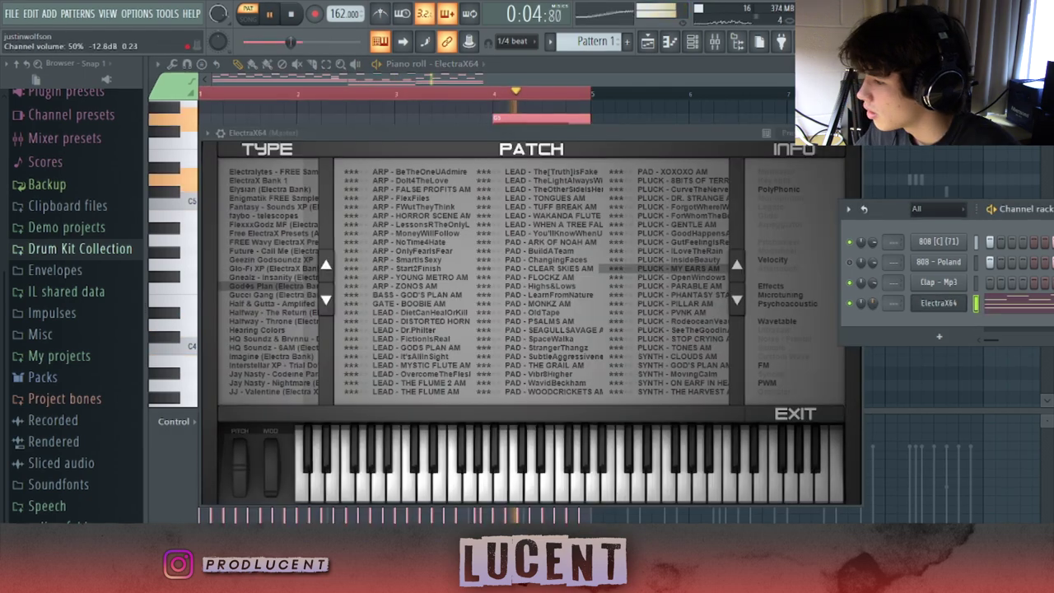
Lower the ElectraX64 channel volume to about 50% and shorten the release of its volume envelope
{"action": "left_click_drag", "start_coordinate": [872, 303], "coordinate": [872, 317]}
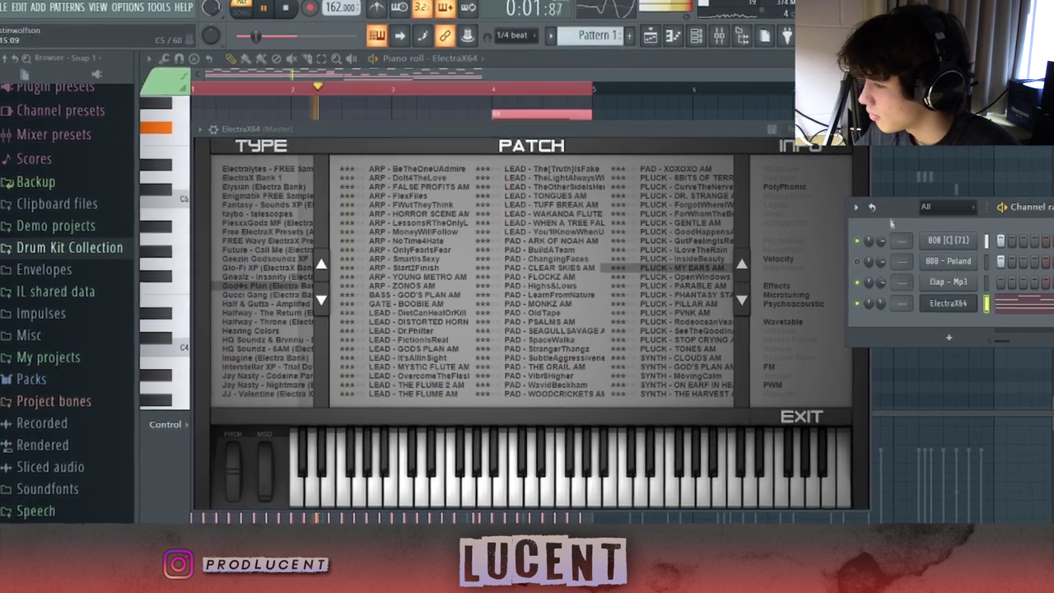
{"action": "left_click", "coordinate": [801, 416]}
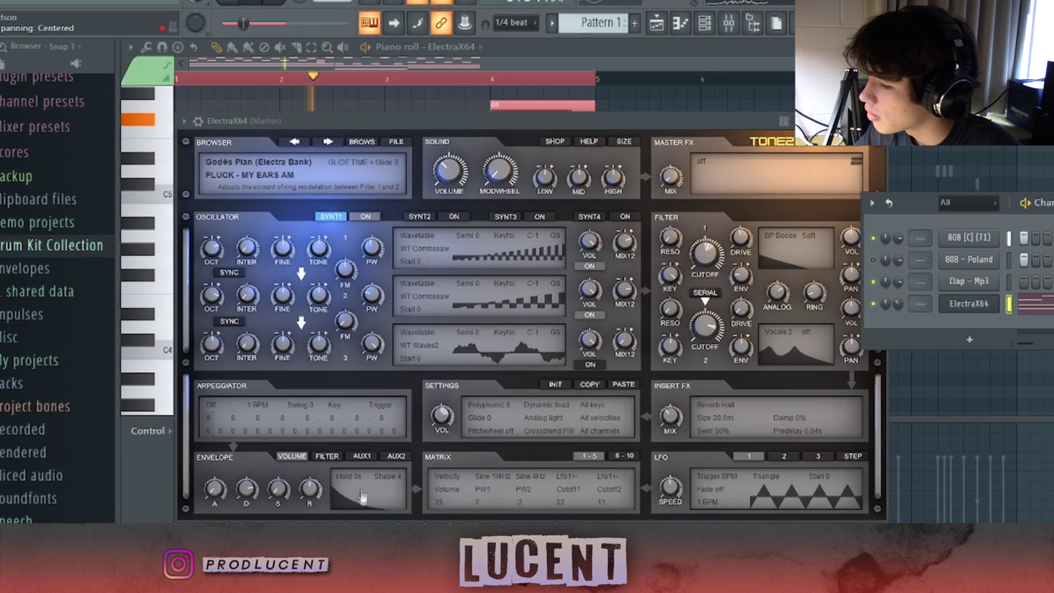
{"action": "left_click_drag", "start_coordinate": [311, 494], "coordinate": [311, 531]}
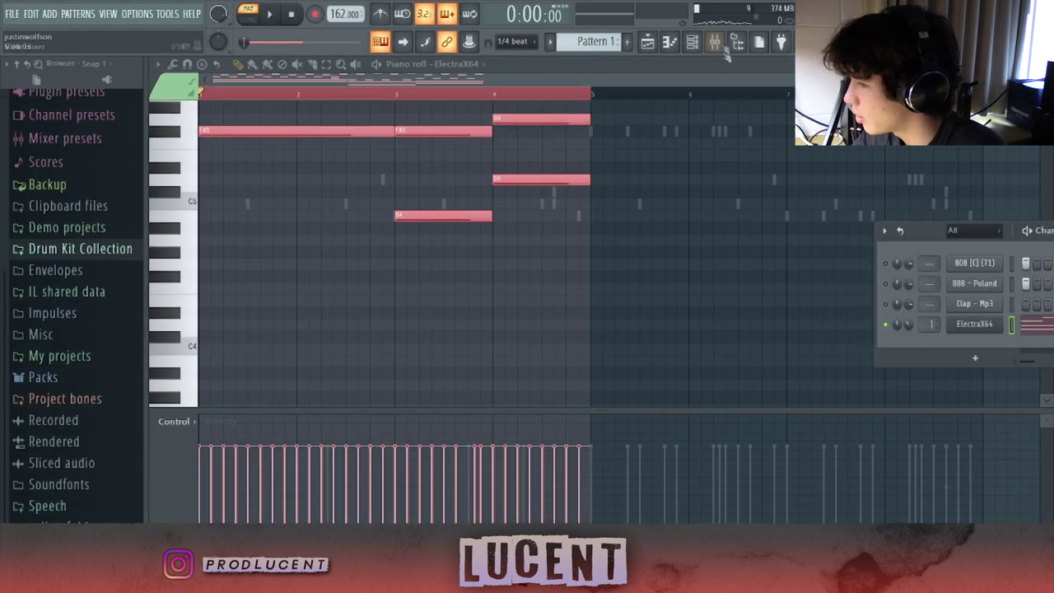
Load HalfTime in the first effect slot of mixer insert 1 with its mix at 40%
{"action": "key", "text": "F9"}
{"action": "left_click", "coordinate": [909, 106]}
{"action": "mouse_move", "coordinate": [923, 116]}
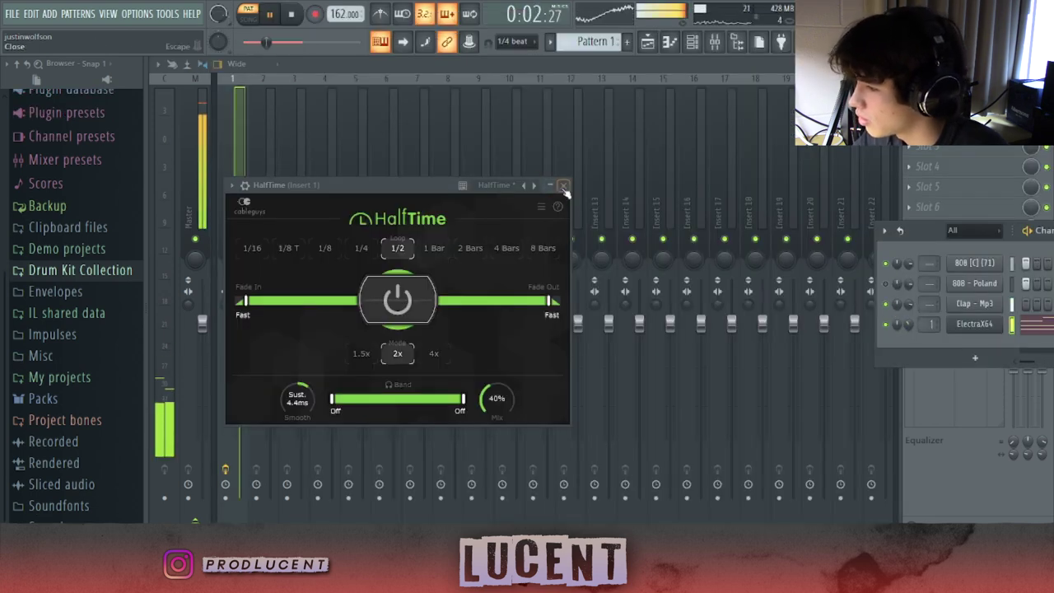
Open the plugin list for the second effect slot of mixer insert 1
{"action": "left_click", "coordinate": [900, 150]}
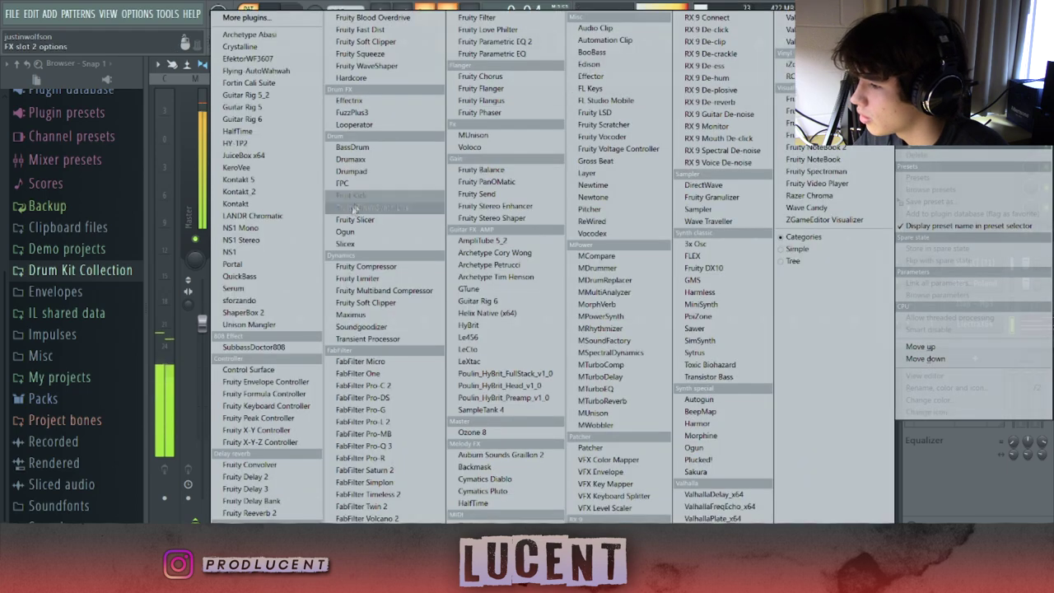